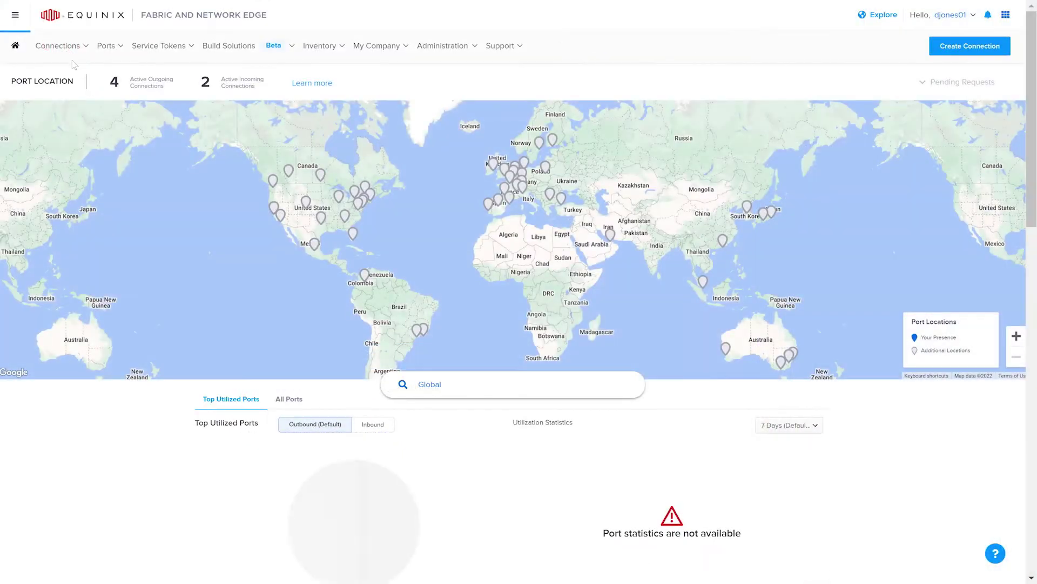
Step: Start a new E-line connection between your own assets
click(62, 46)
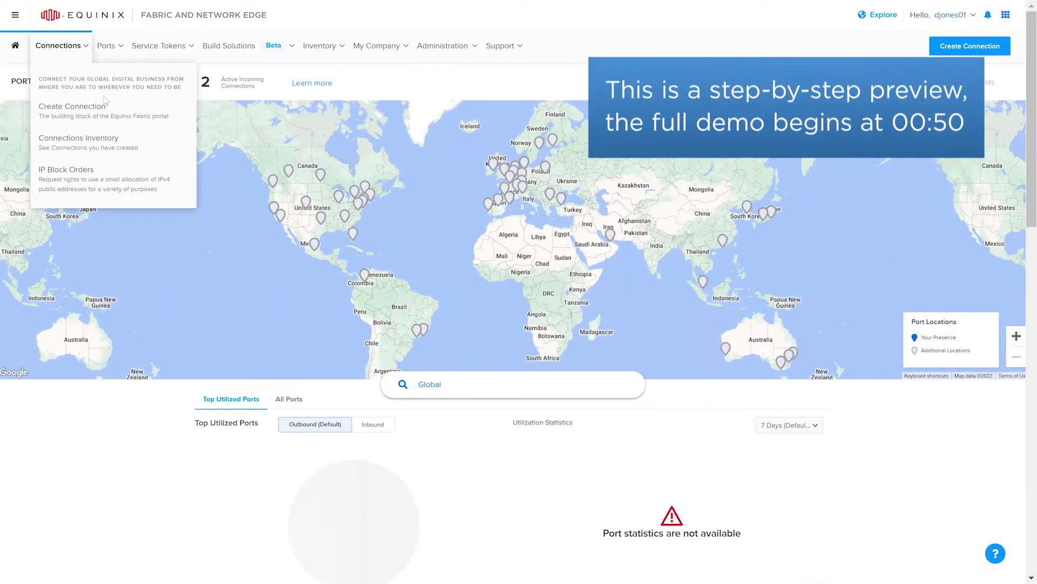
click(136, 122)
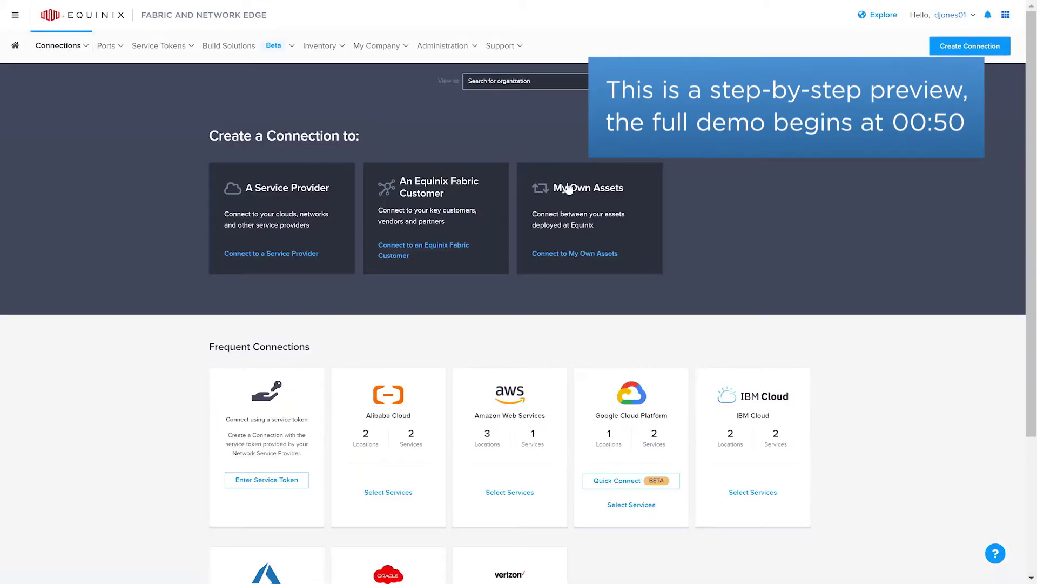
click(599, 204)
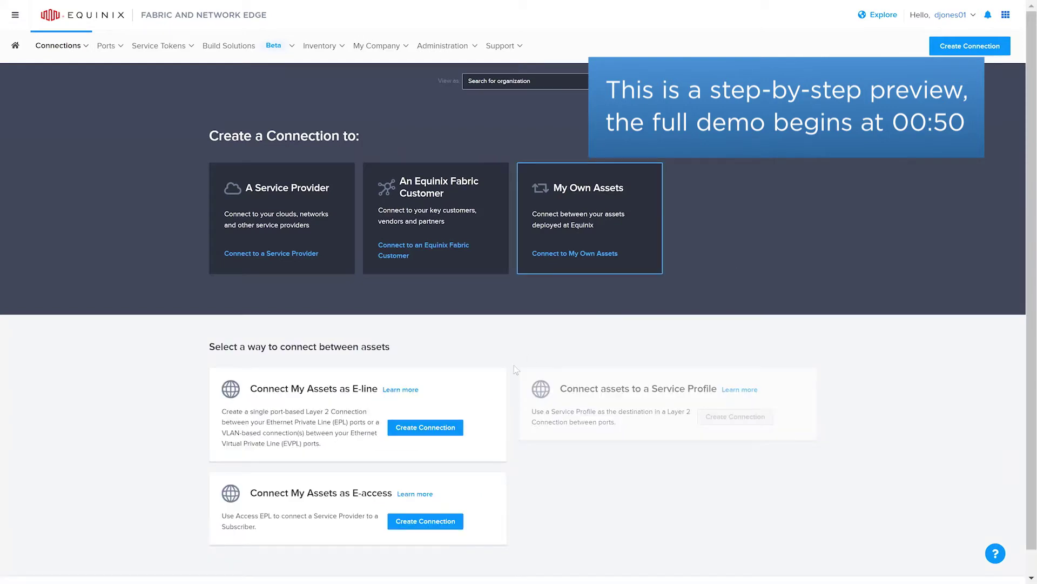
click(451, 428)
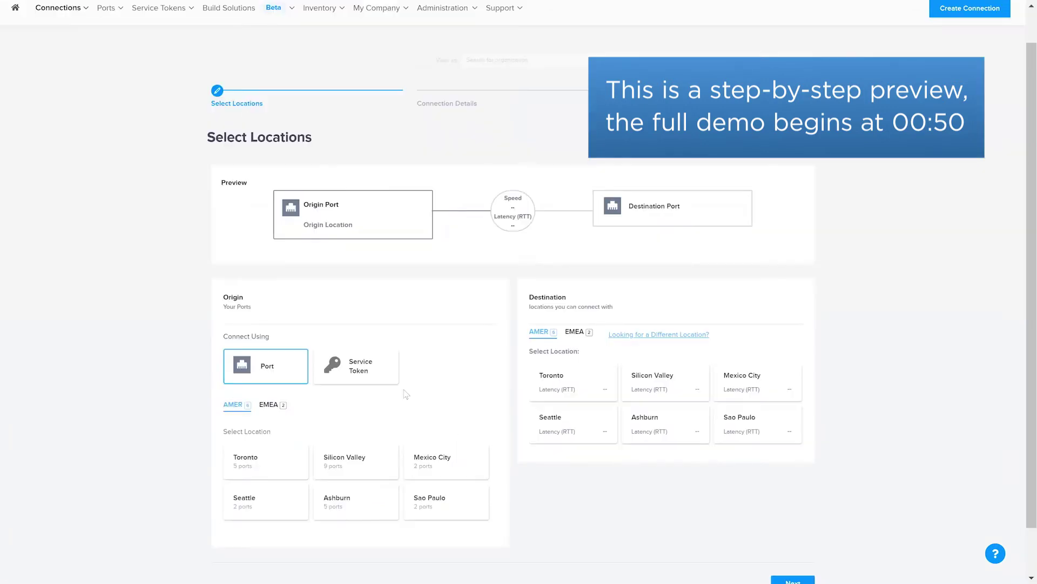
Step: Use the saved service token as origin and pick Silicon Valley port NK-199 as destination
click(394, 384)
click(388, 458)
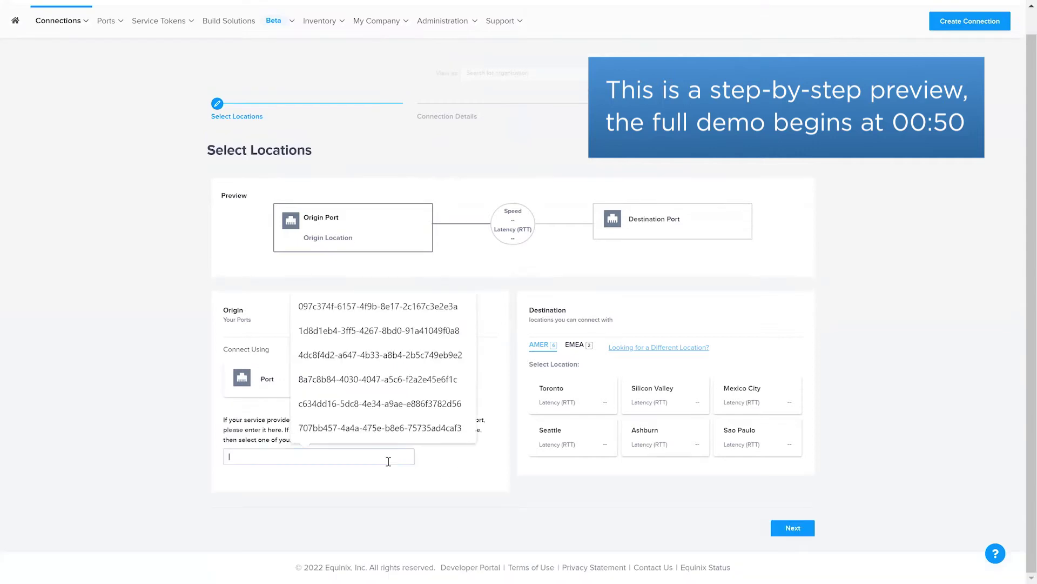
key(Down)
key(Return)
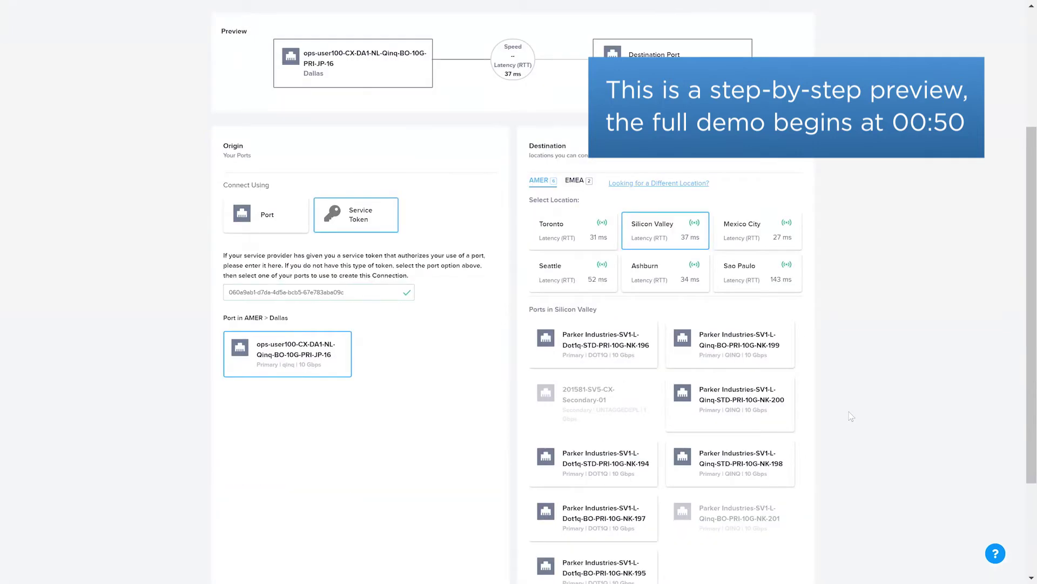
scroll(850, 419, down, 2)
click(729, 278)
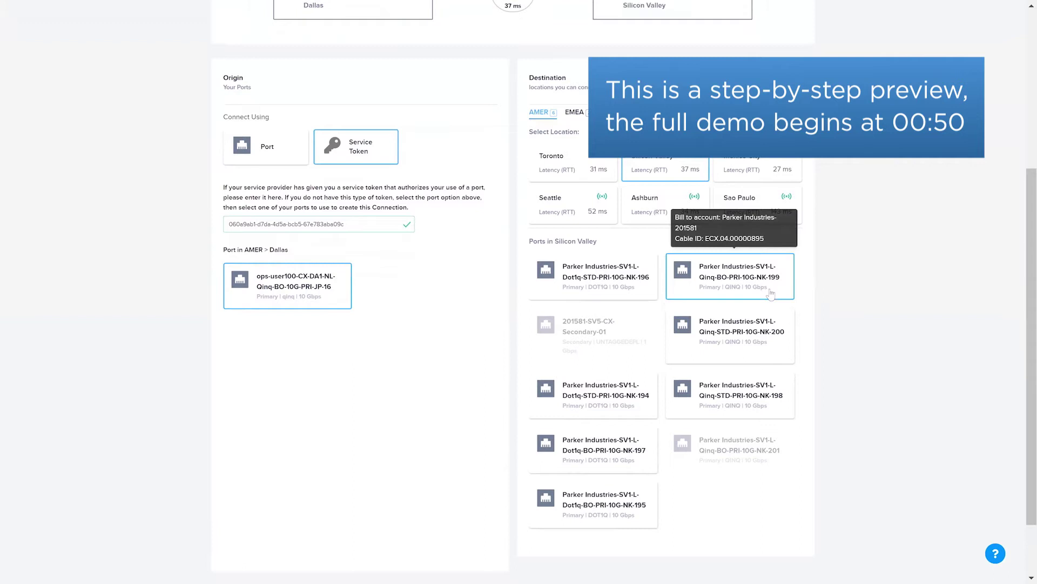
scroll(788, 433, down, 2)
Step: Name the connection 'Example_A', set Z-side inner tag 2466, and choose 200 Mbps bandwidth
click(793, 530)
text(Example_A)
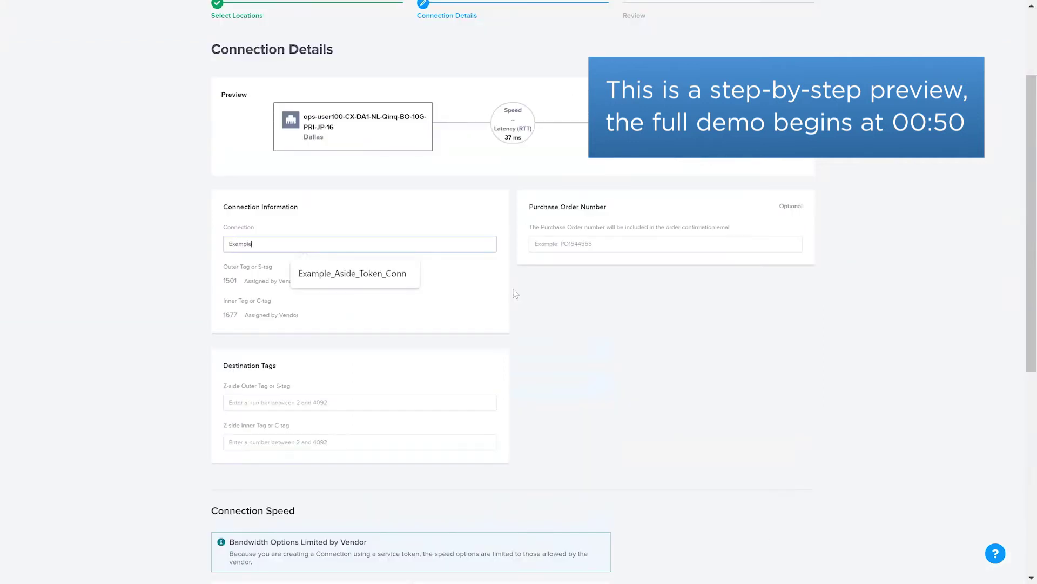
click(354, 440)
text(246)
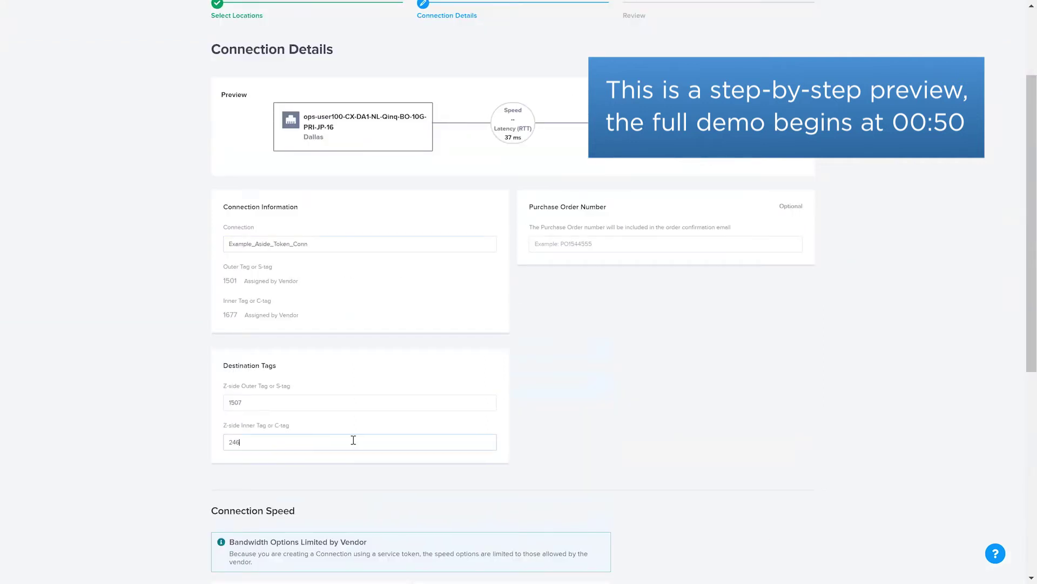
text(6)
scroll(586, 301, down, 7)
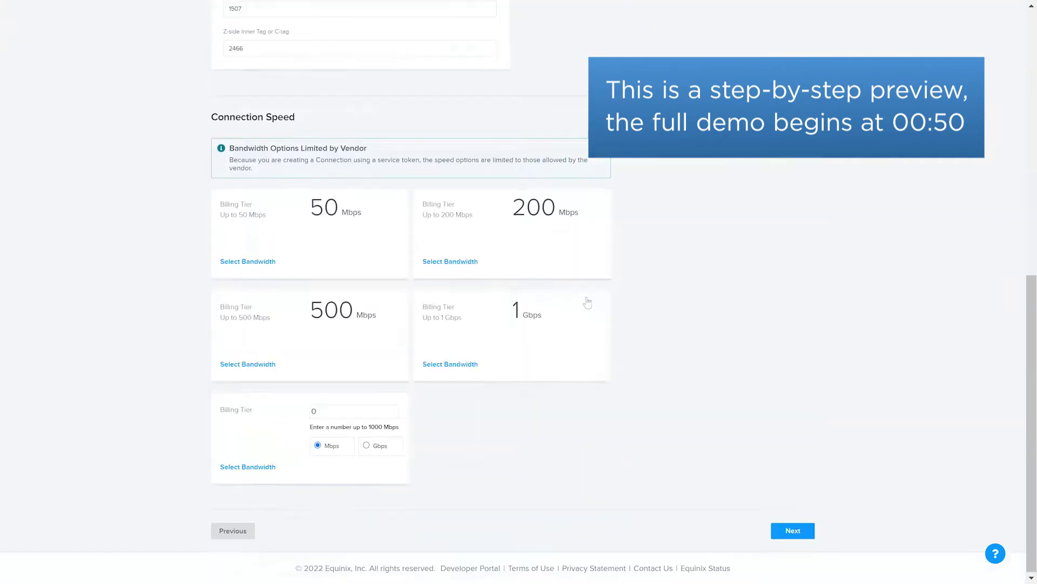
click(565, 257)
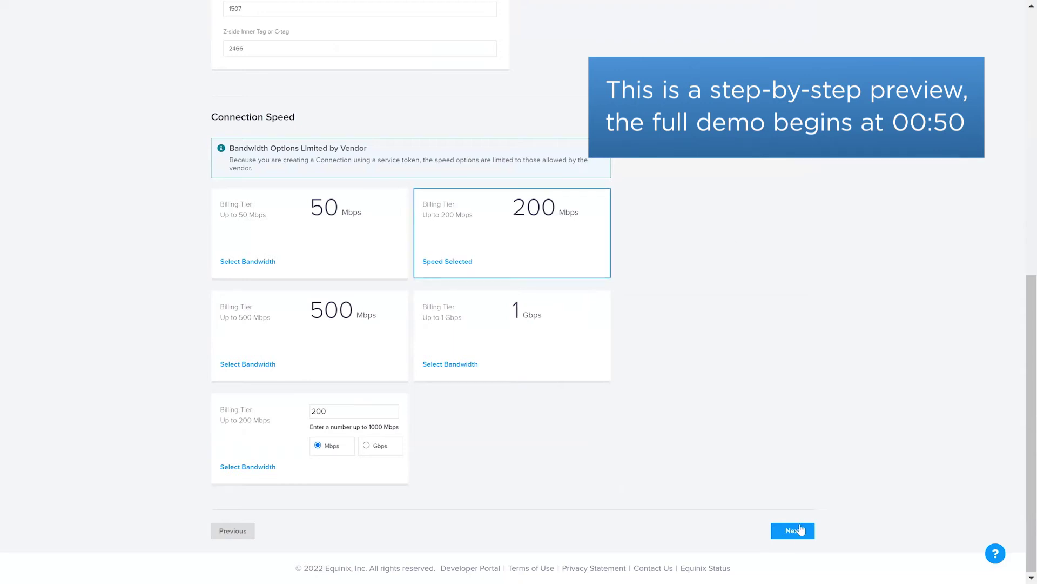
click(801, 531)
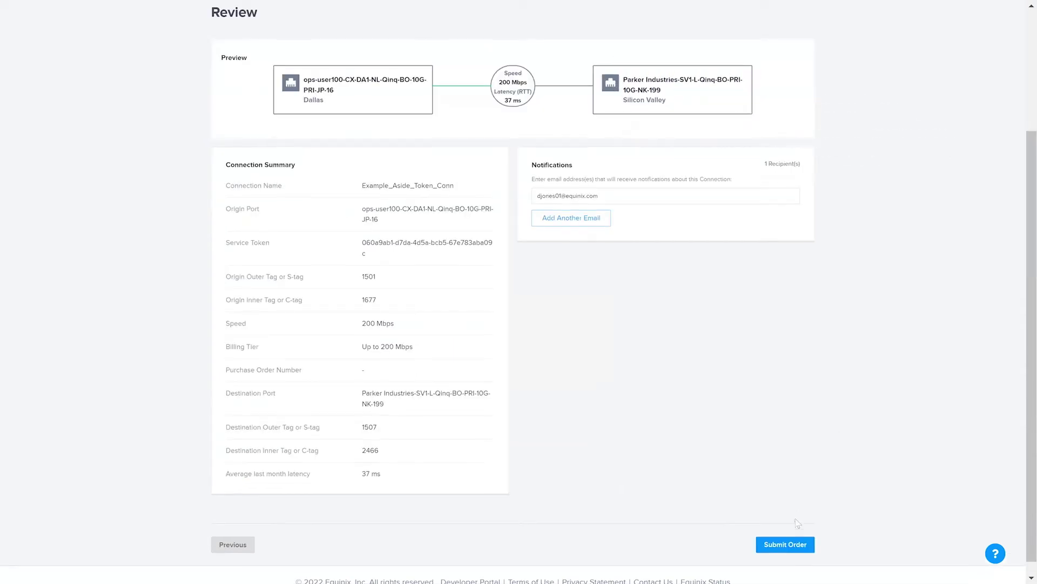
Step: Submit the pending order, sign in again, and start a fresh own-assets E-line connection
click(785, 544)
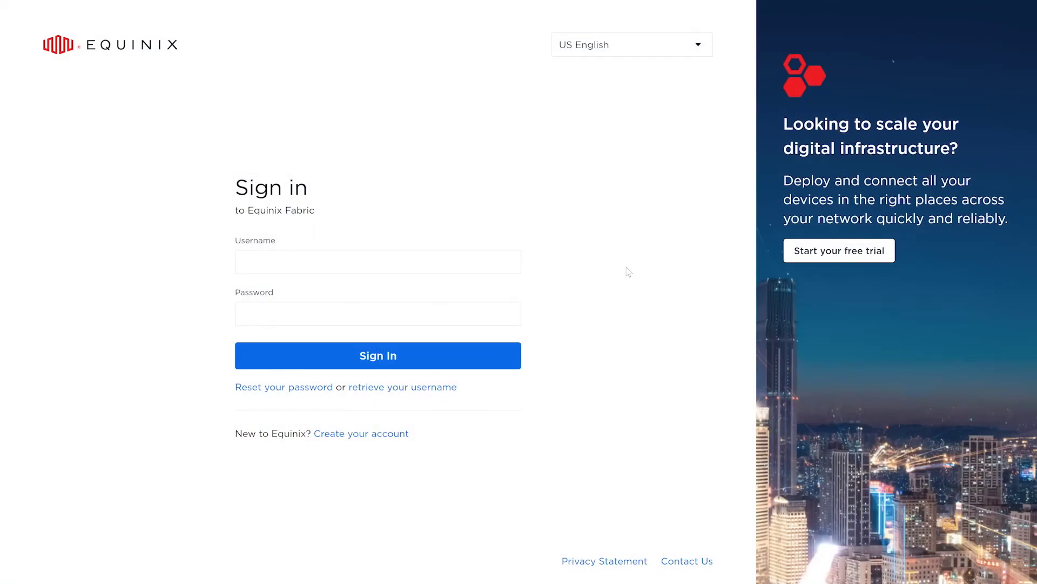
key(Return)
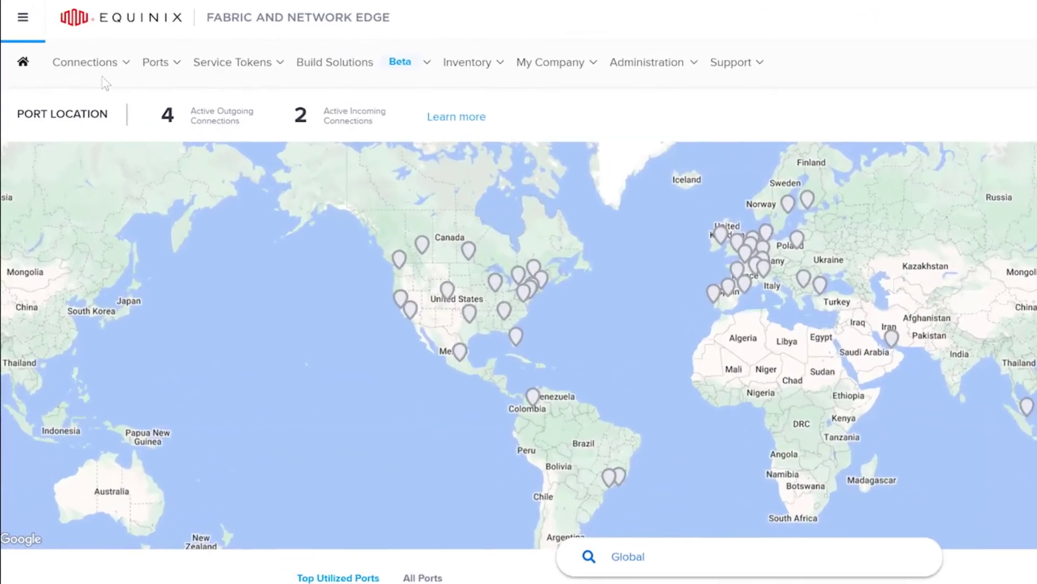
click(105, 81)
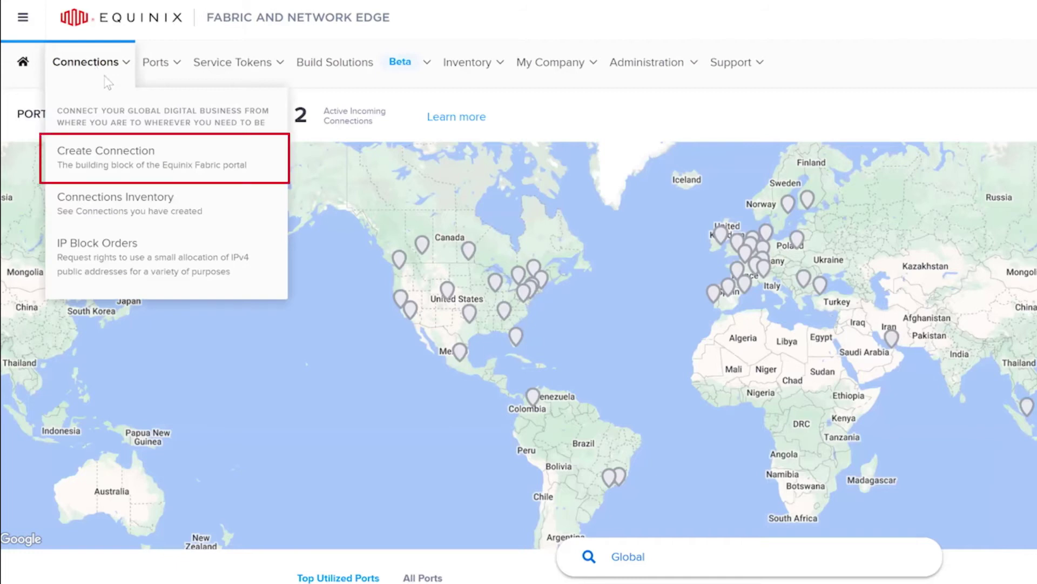
click(201, 173)
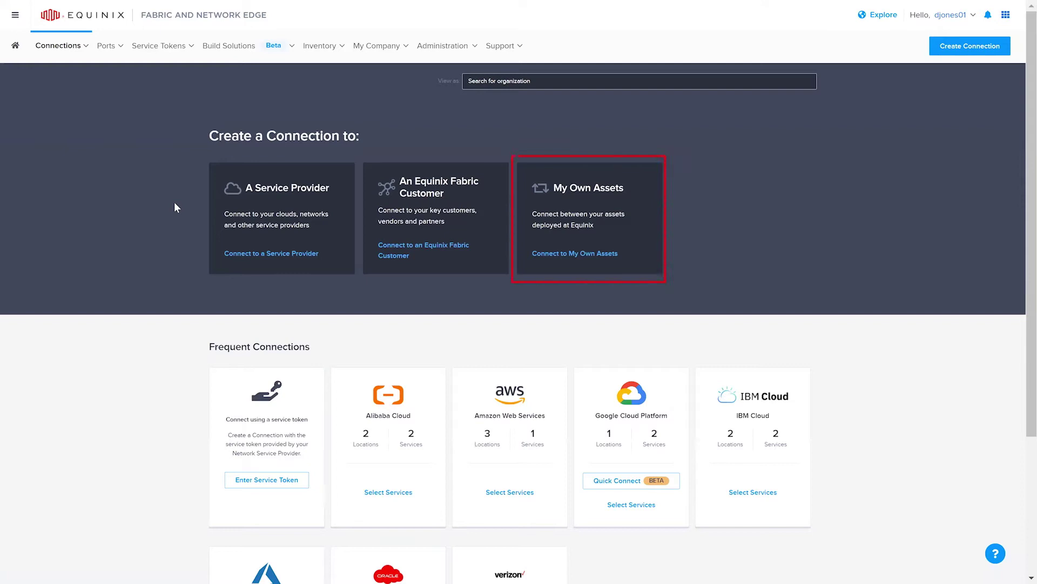
click(599, 204)
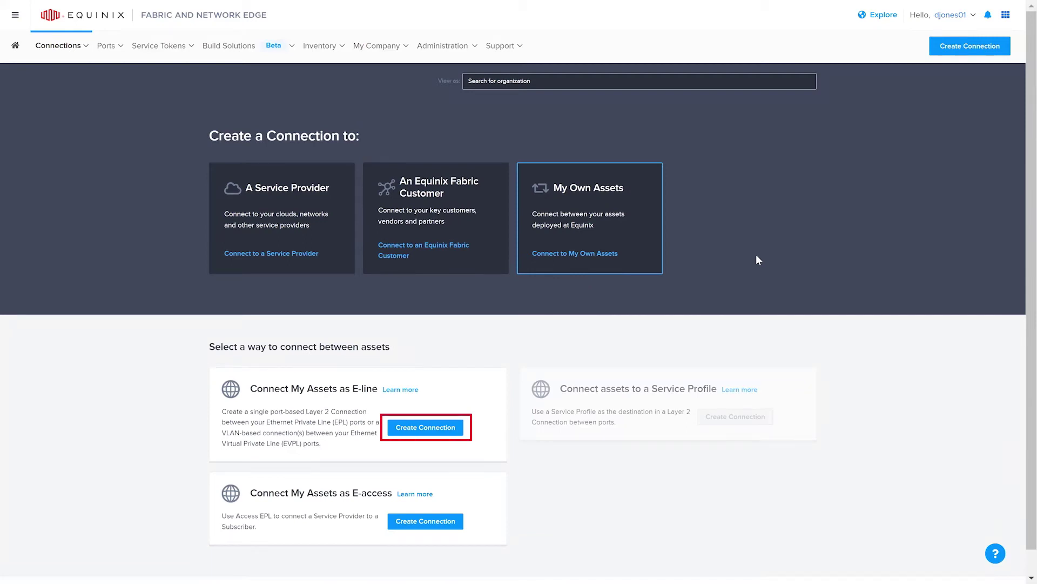
click(452, 427)
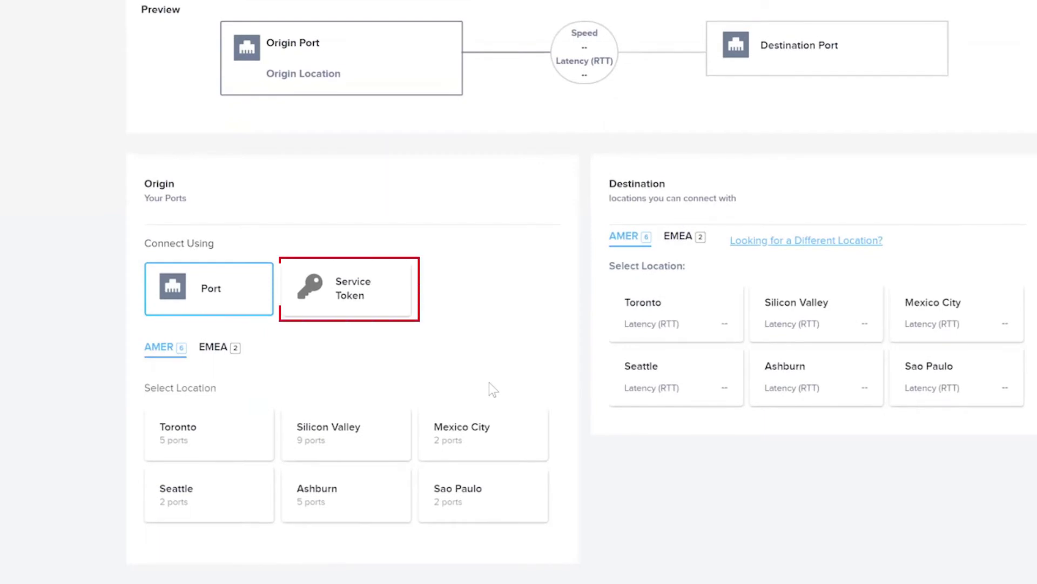
Step: Switch the origin to Service Token and paste the token, resolving to the Dallas port
click(404, 314)
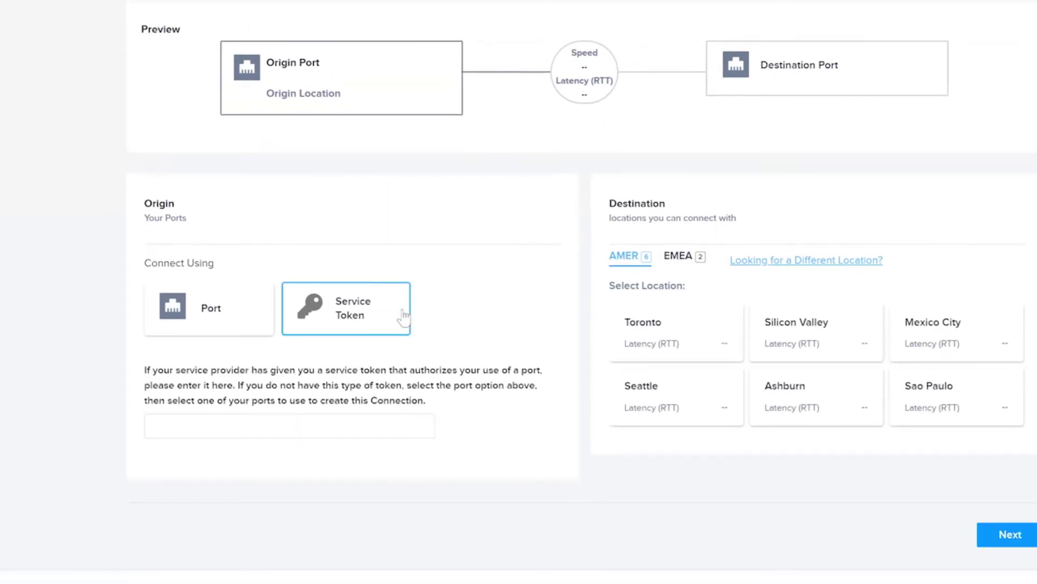
click(395, 433)
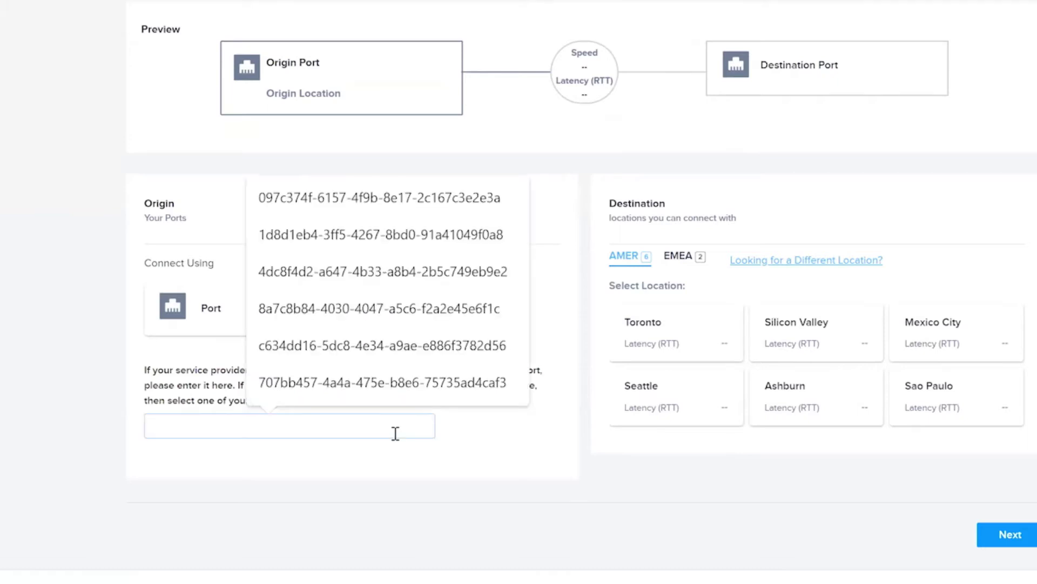
key(ctrl+v)
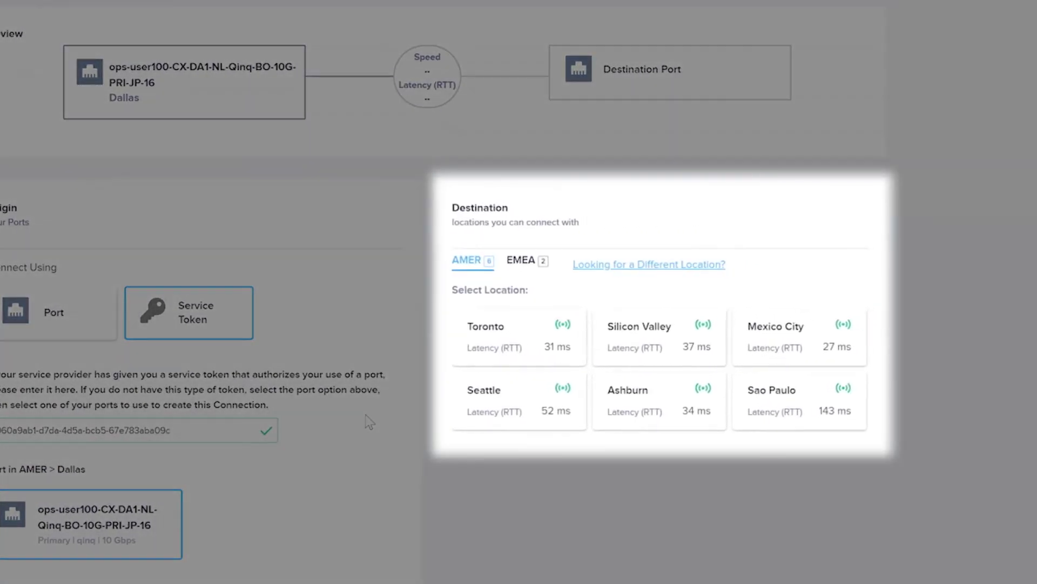
Step: Choose Silicon Valley port NK-199 as the destination and move to Connection Details
click(605, 319)
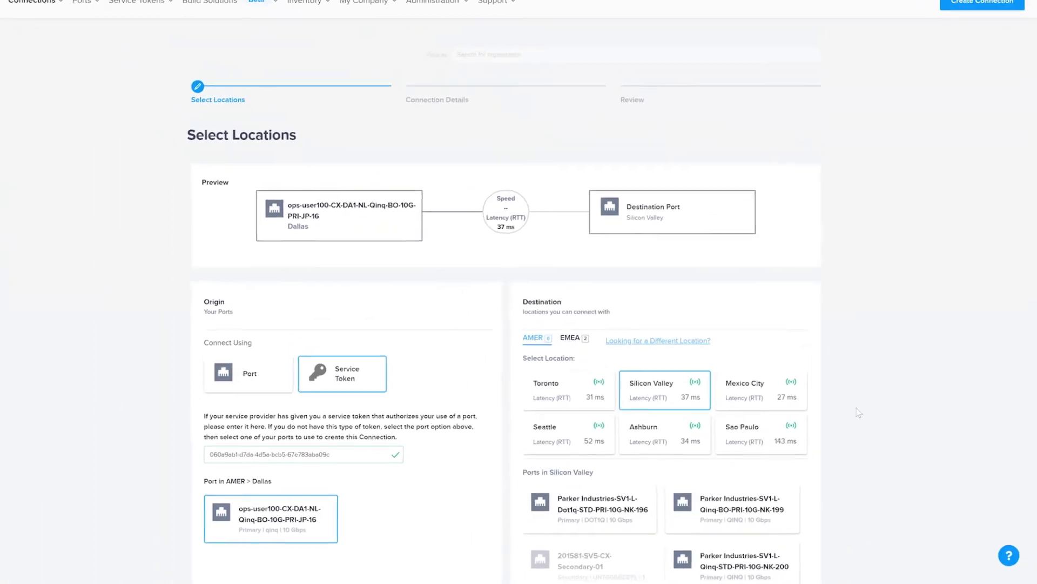
scroll(938, 371, down, 3)
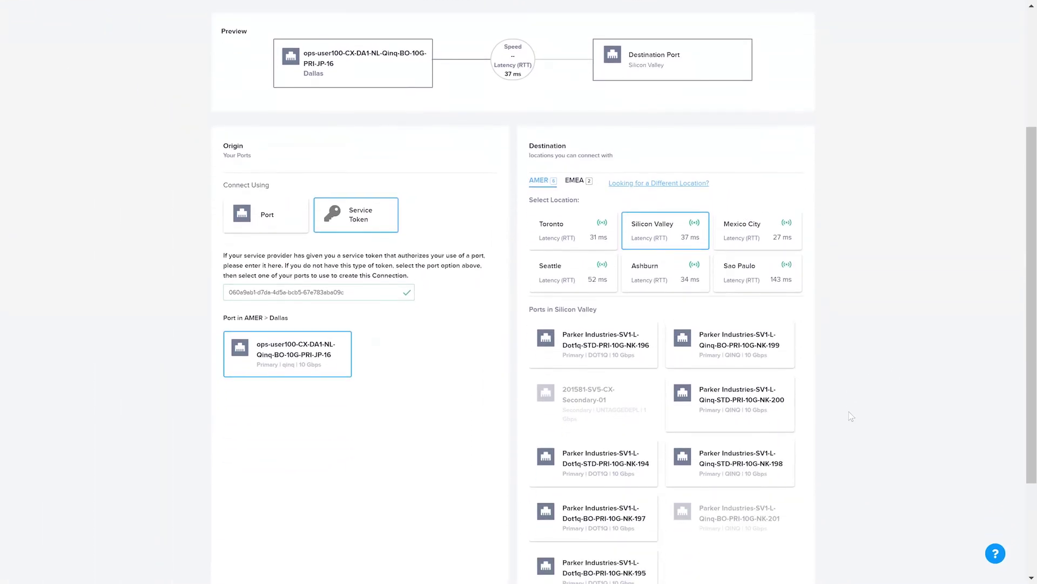
scroll(851, 416, down, 2)
click(771, 295)
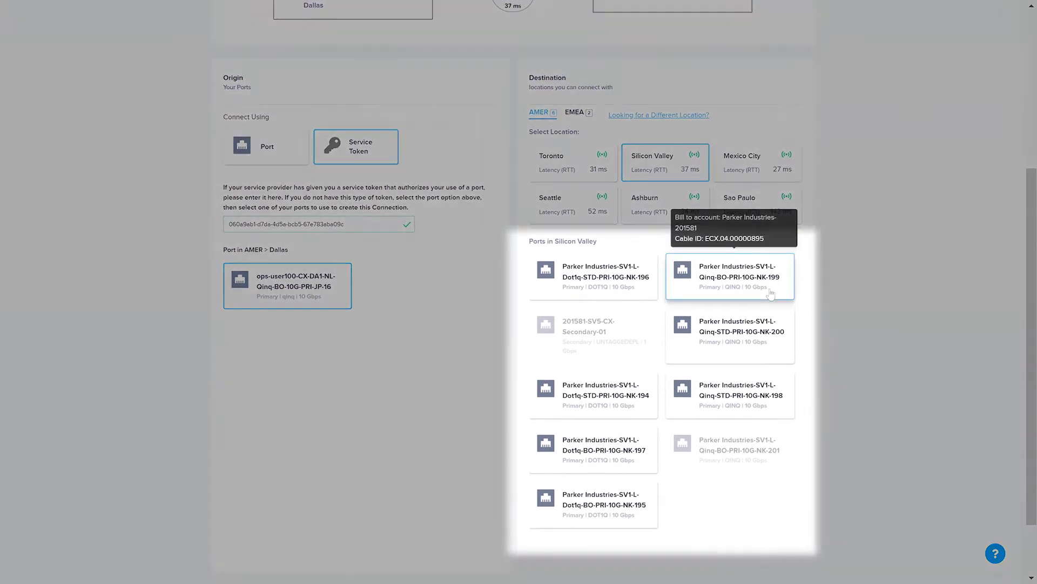
scroll(865, 380, down, 1)
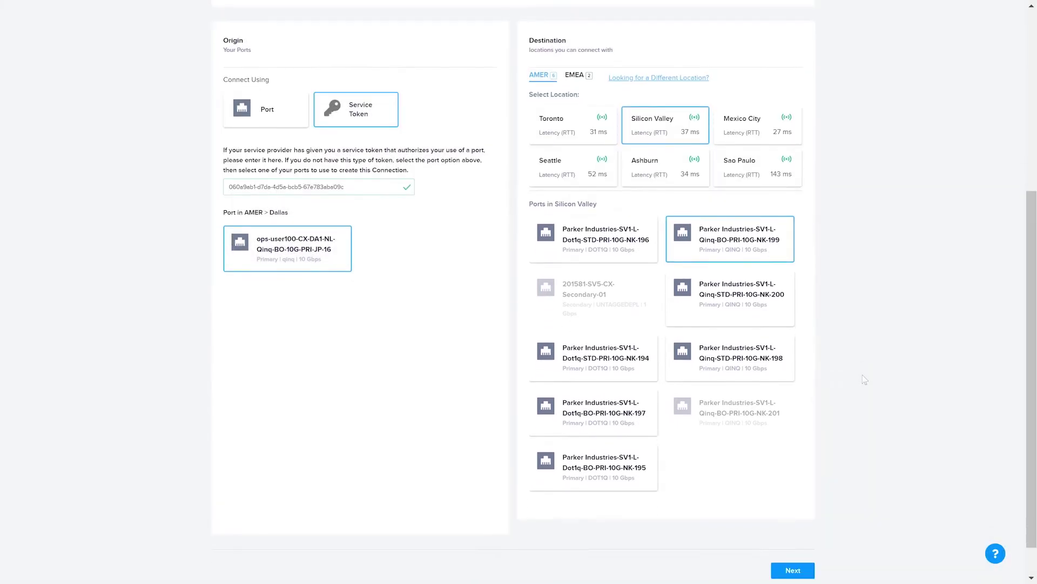
scroll(864, 380, down, 1)
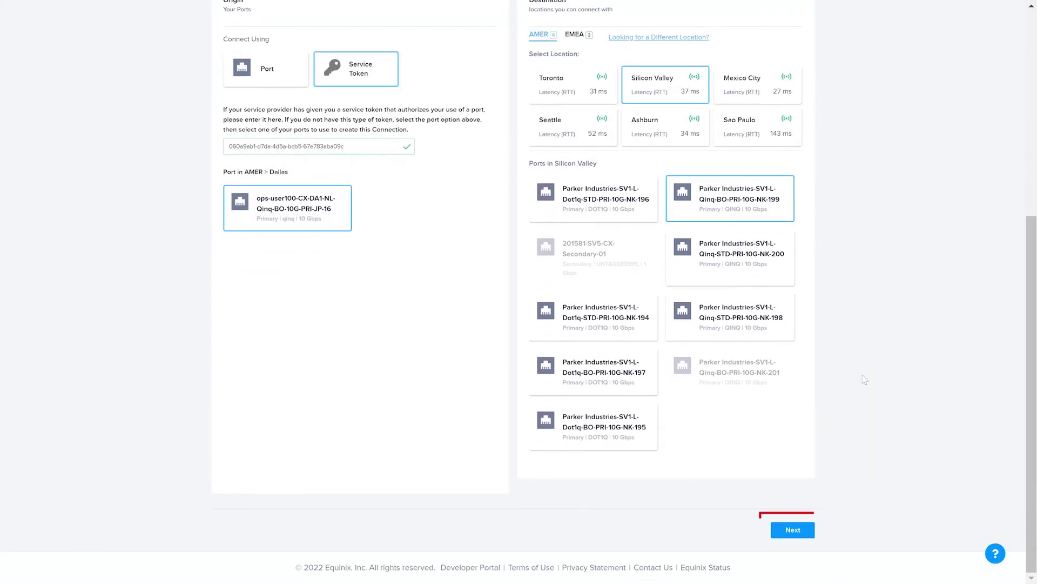
click(794, 530)
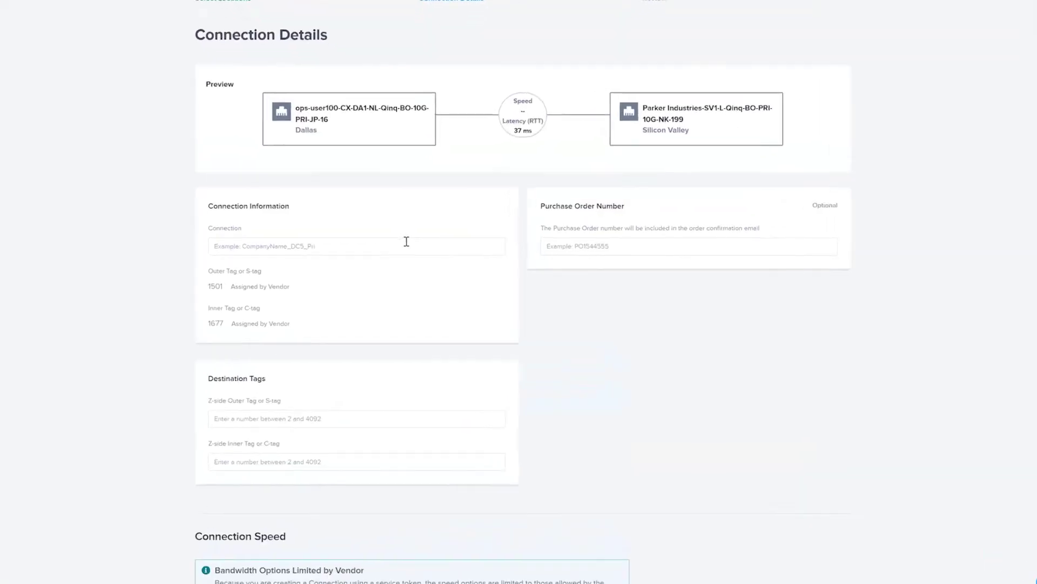
Step: Enter Example_Aside_Token_Conn as the connection name
text(Example_Aside_Token_Conn)
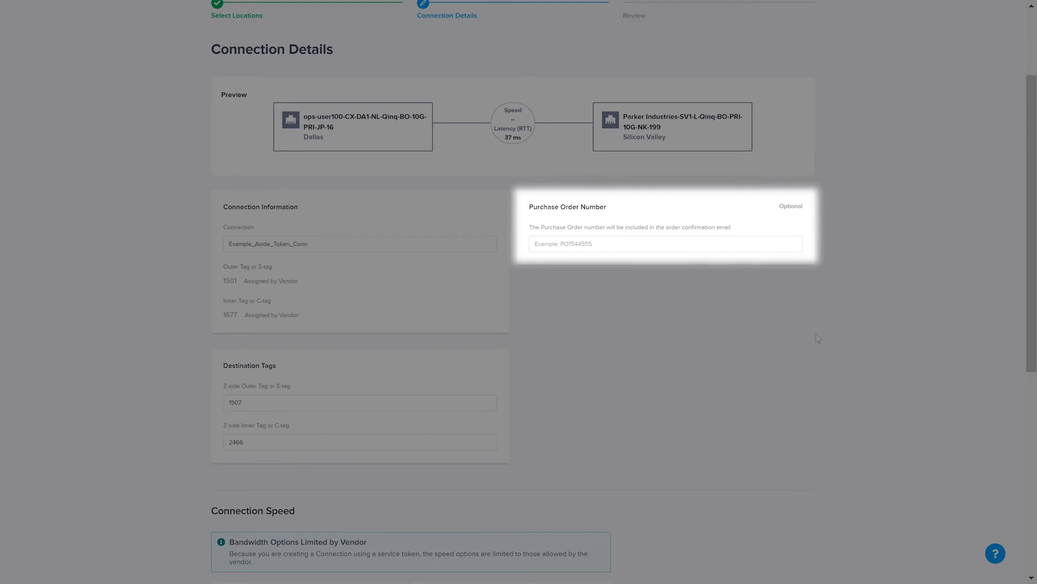
Step: Select the 200 Mbps card under Connection Speed
scroll(818, 338, down, 1)
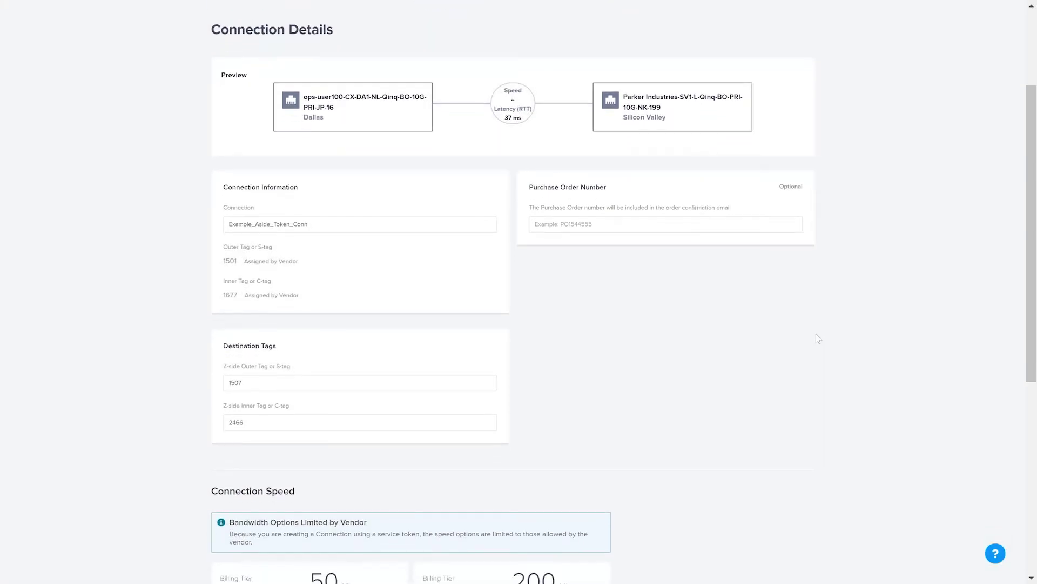
scroll(818, 339, down, 5)
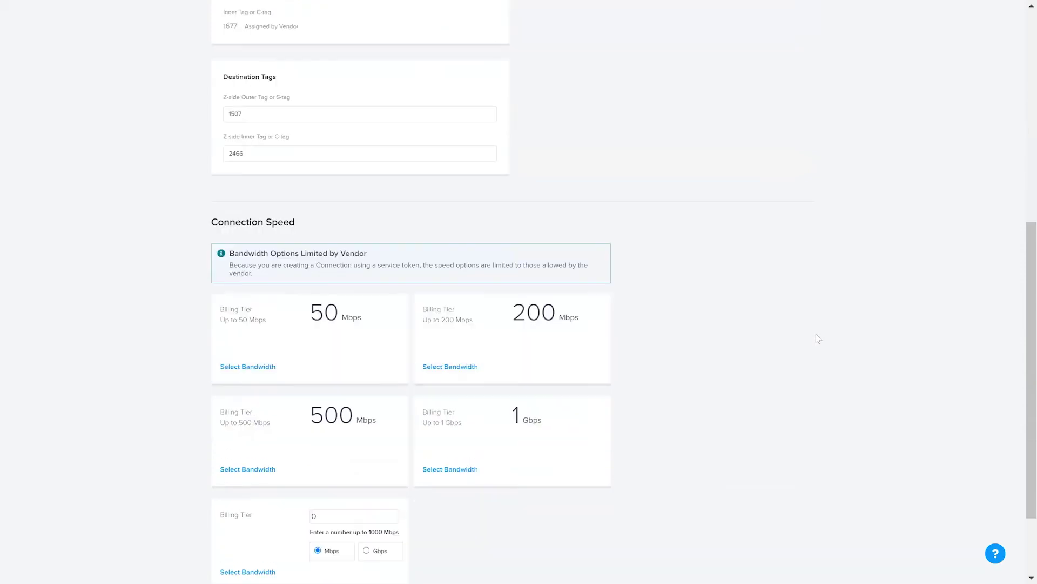
scroll(818, 338, down, 2)
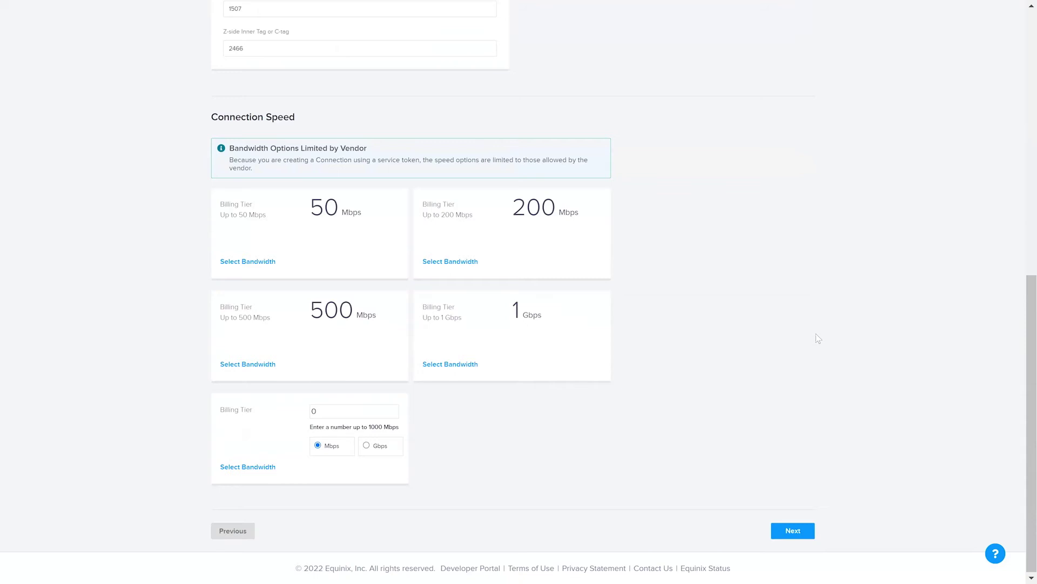
click(563, 256)
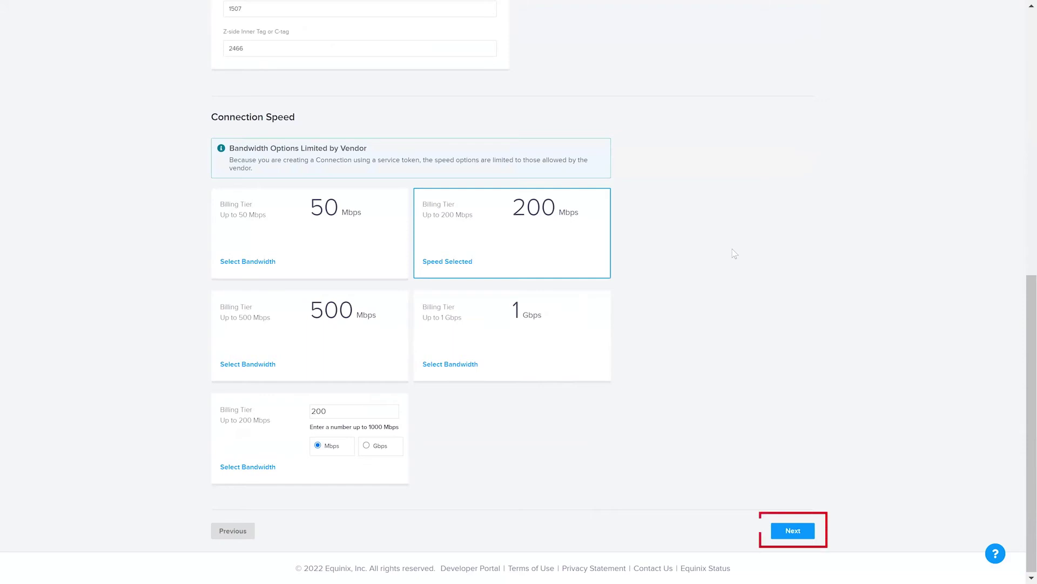
Step: Review the Example_Aside_Token_Conn order and submit it
click(801, 531)
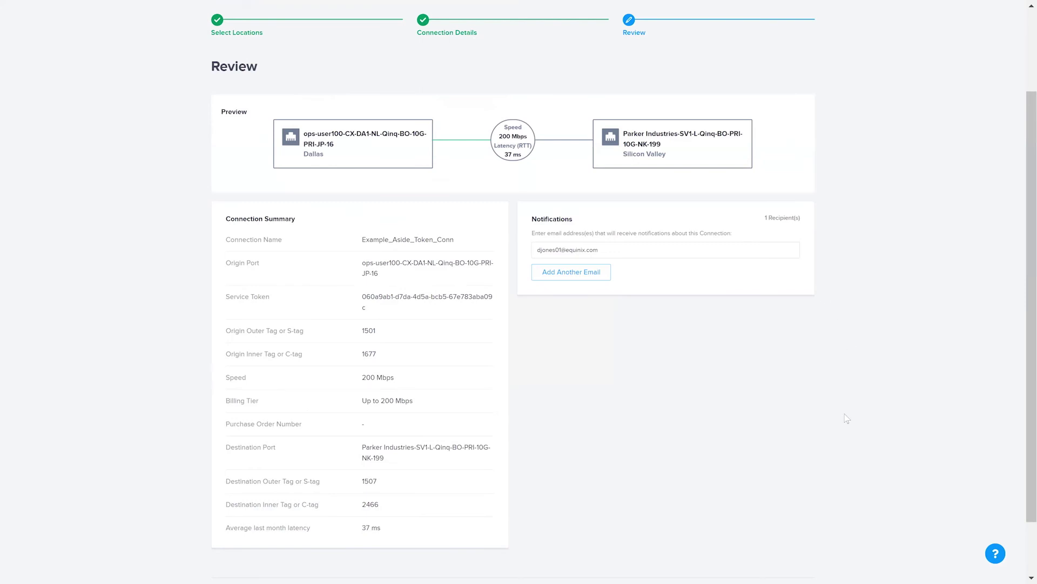
scroll(845, 419, down, 1)
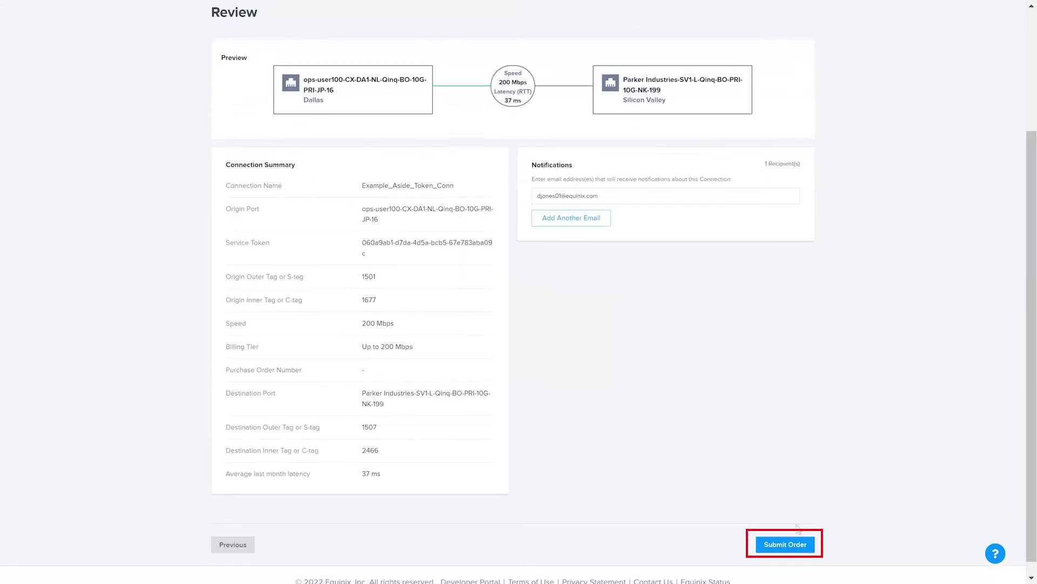
click(796, 545)
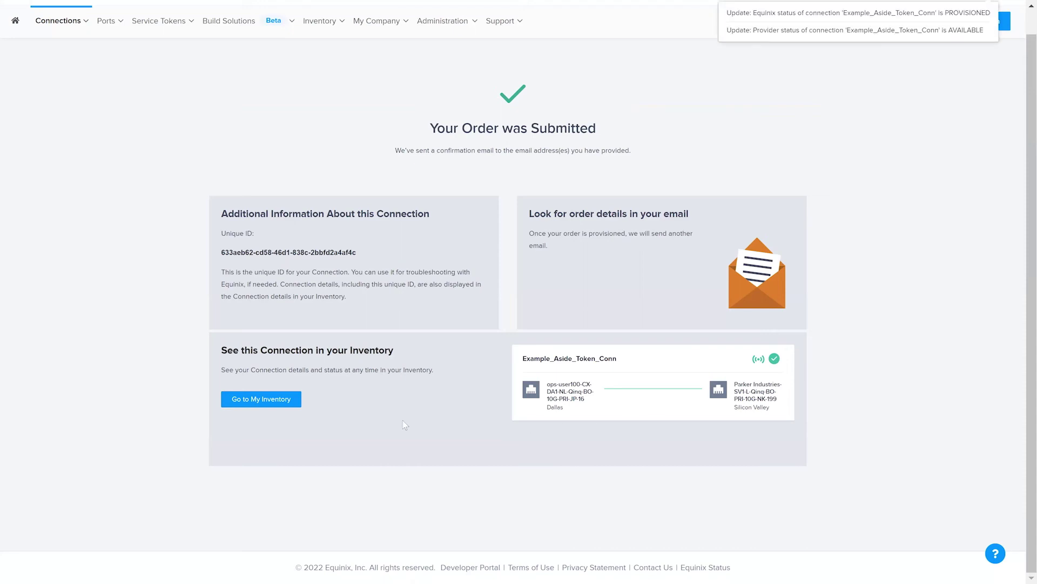
Step: Go to My Inventory to see Example_Aside_Token_Conn's incoming and outgoing entries
click(261, 399)
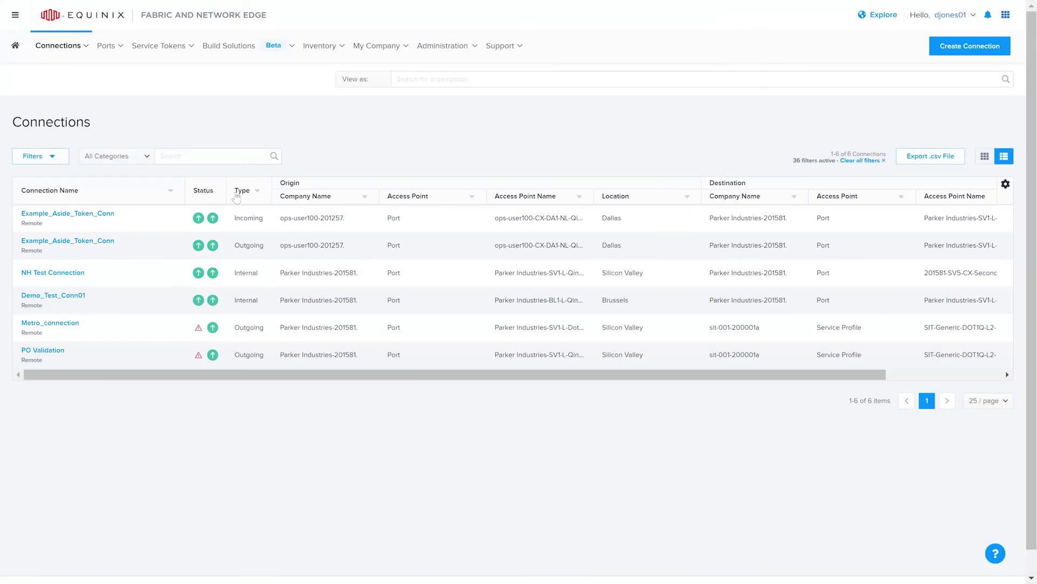
Step: Open Example_Aside_Token_Conn and review its Overview, Origin and Destination details
click(106, 217)
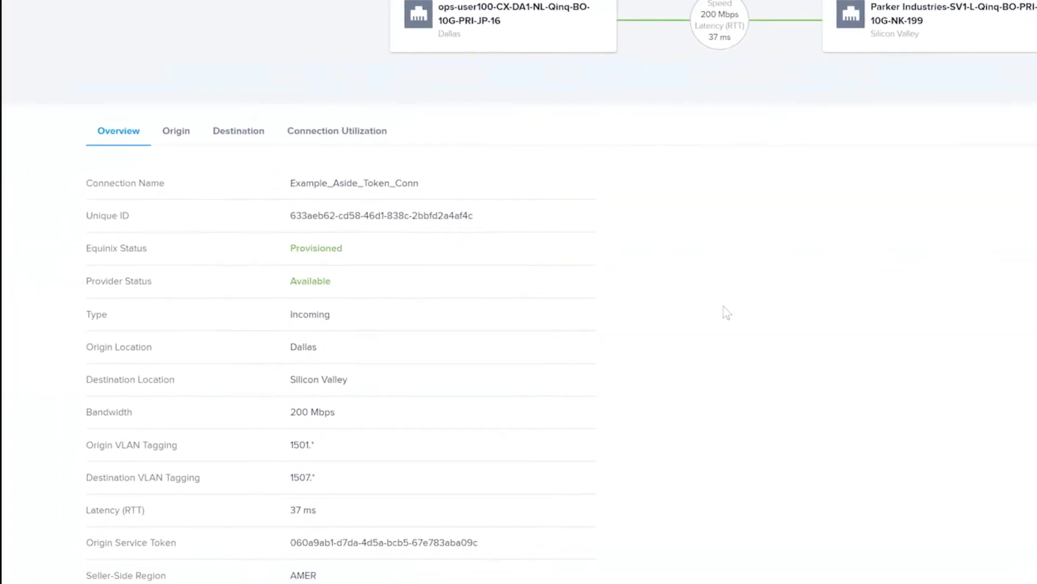
scroll(702, 322, down, 2)
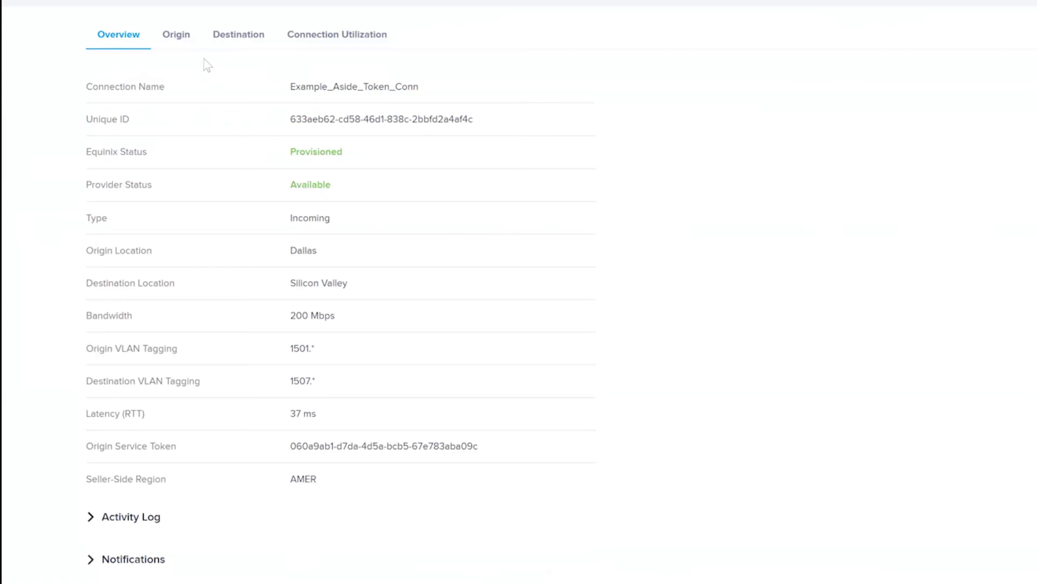
click(189, 45)
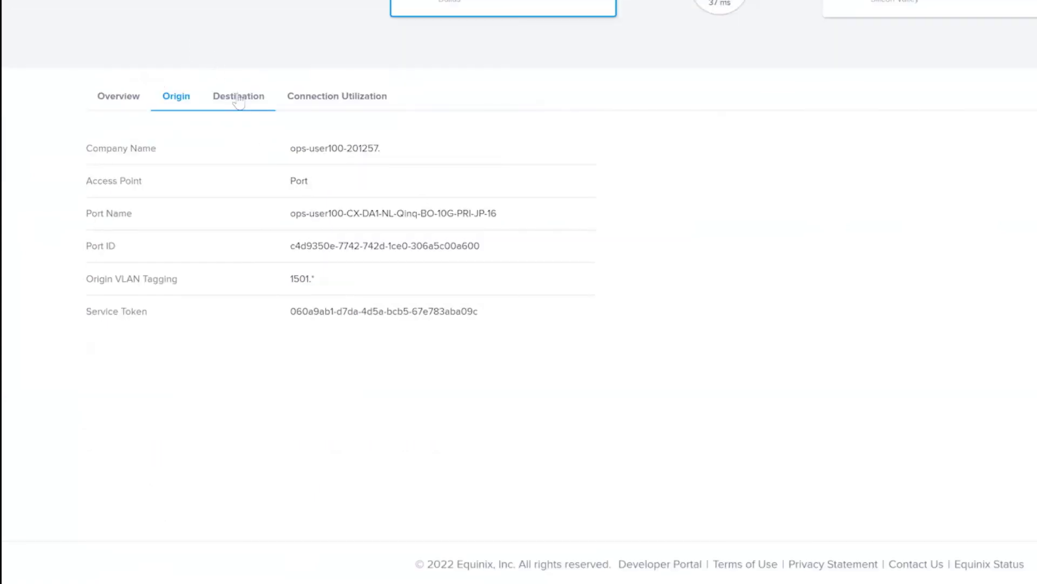
click(239, 101)
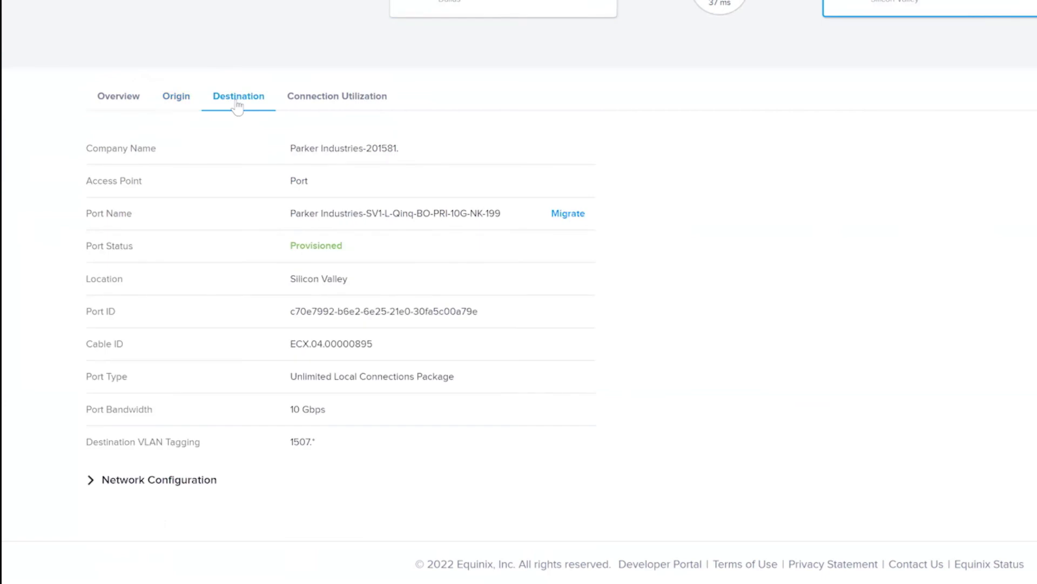